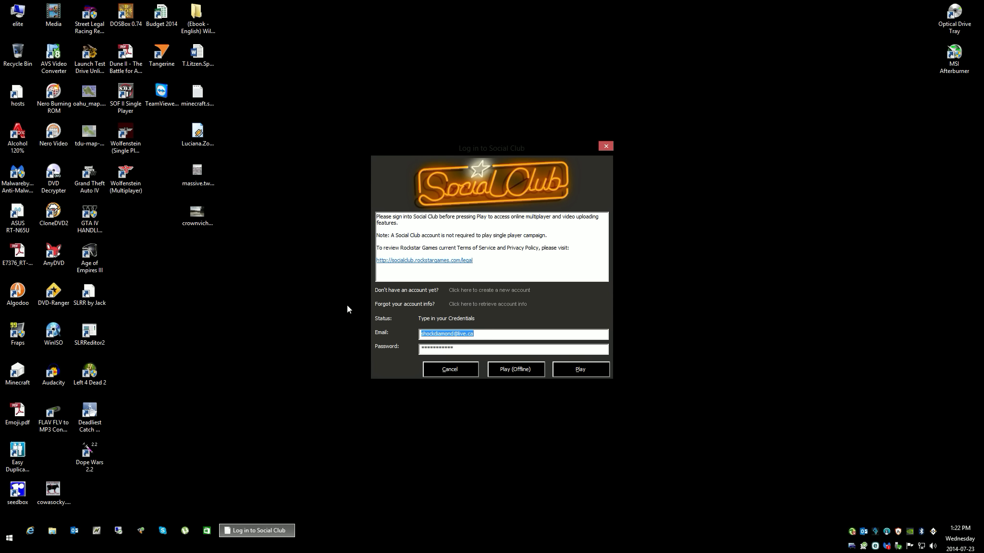
Press Play at the Social Club login, which fails with SecuLauncher error [2000]
click(598, 367)
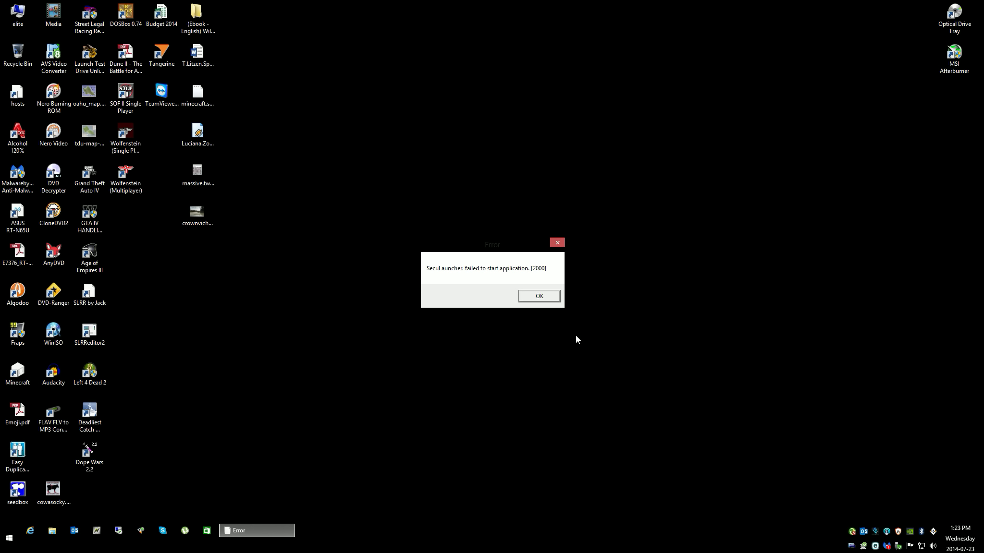
Dismiss the error, check the GTA IV shortcut's advanced properties, and open its Games folder location
click(538, 296)
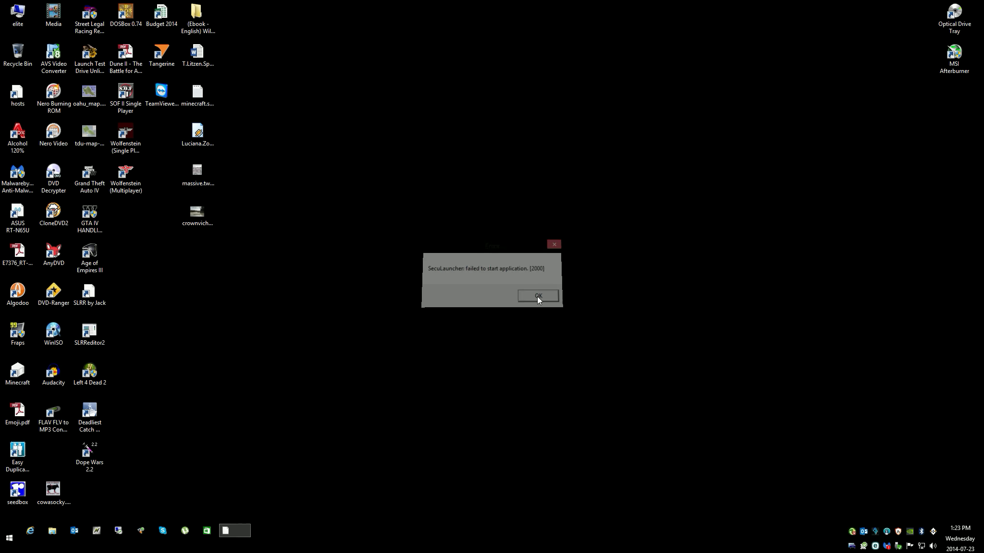
right_click(95, 183)
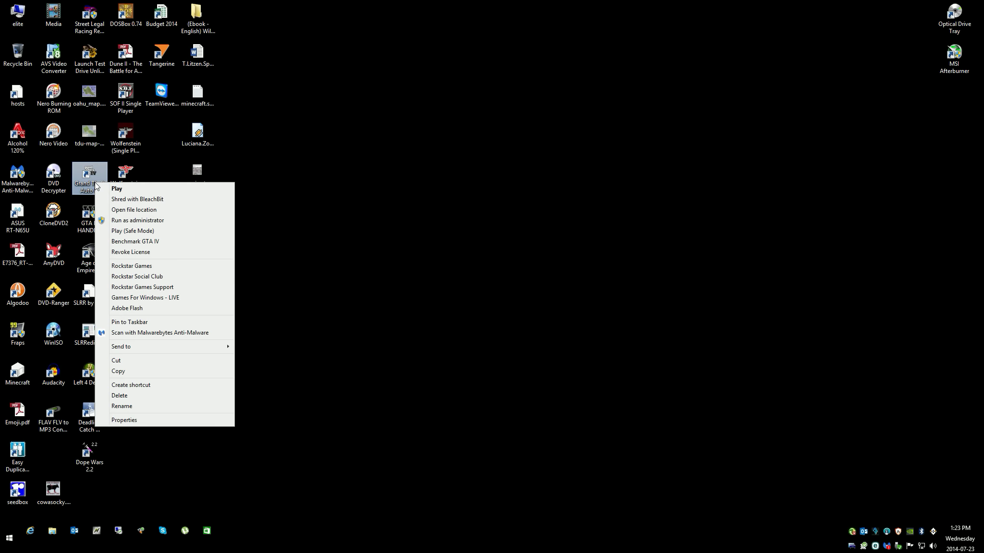
click(147, 421)
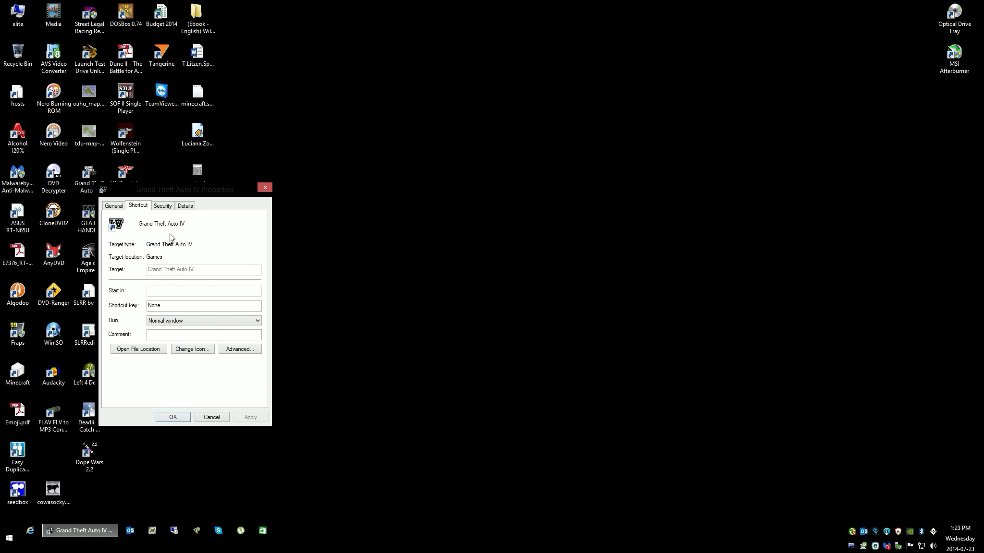
click(243, 351)
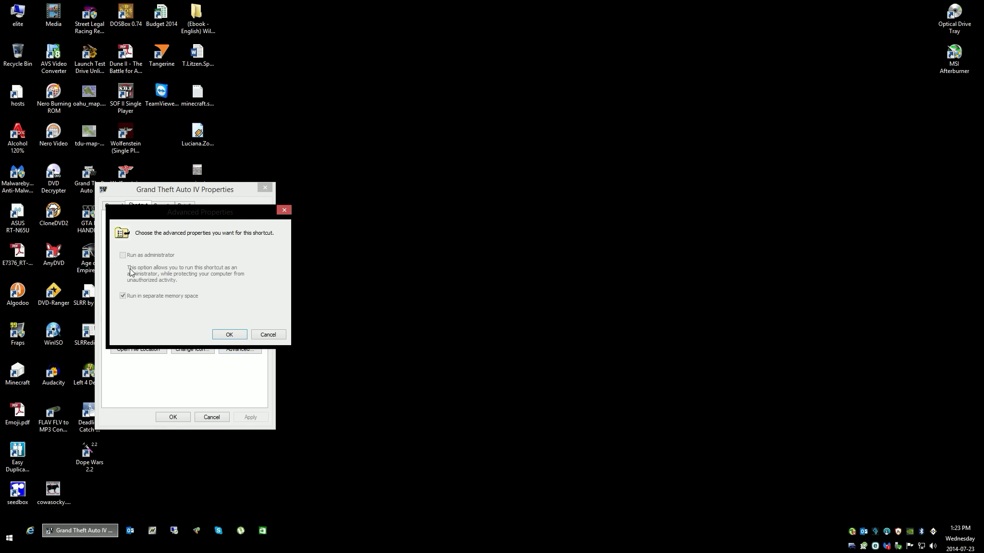
click(268, 335)
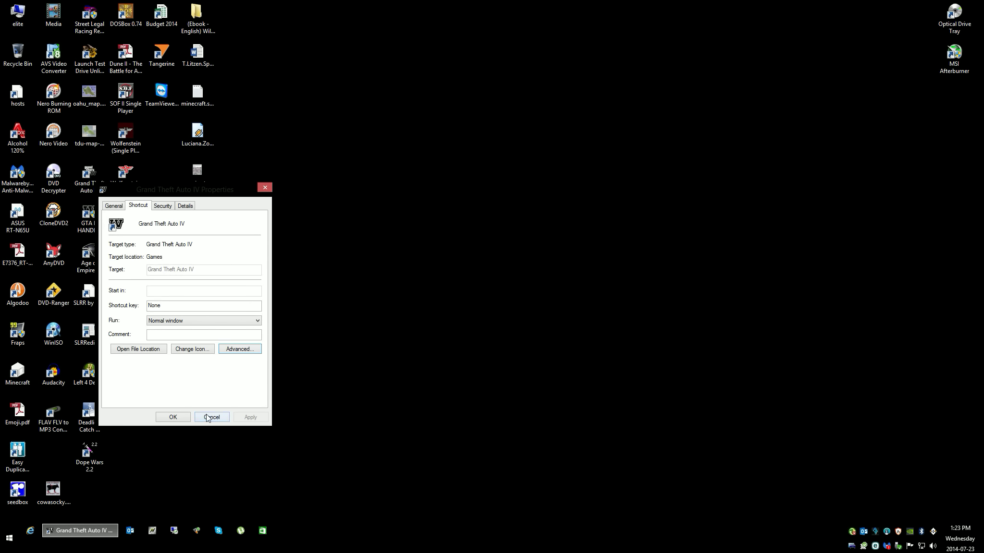
click(139, 350)
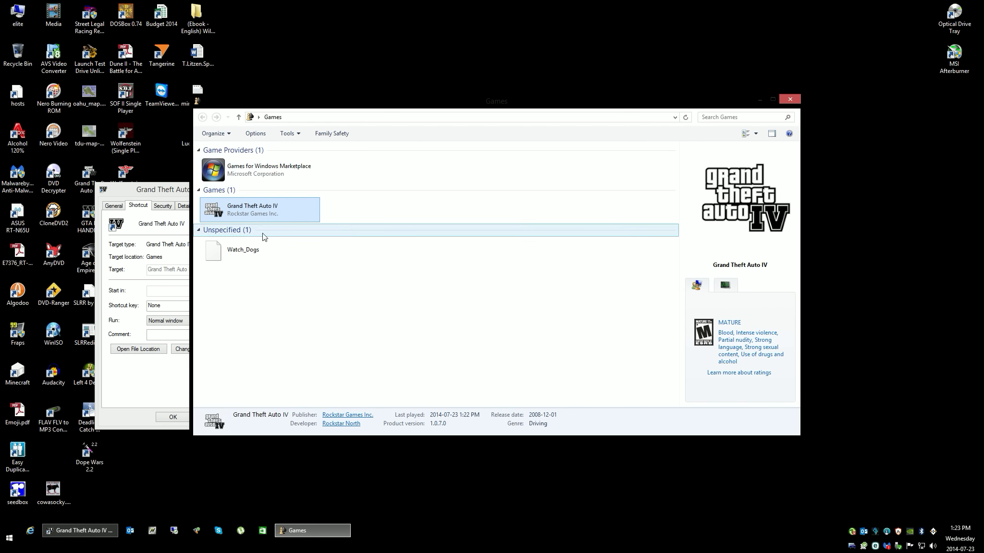
Inspect the Grand Theft Auto IV entry's options in Games, then close the Games window
right_click(238, 208)
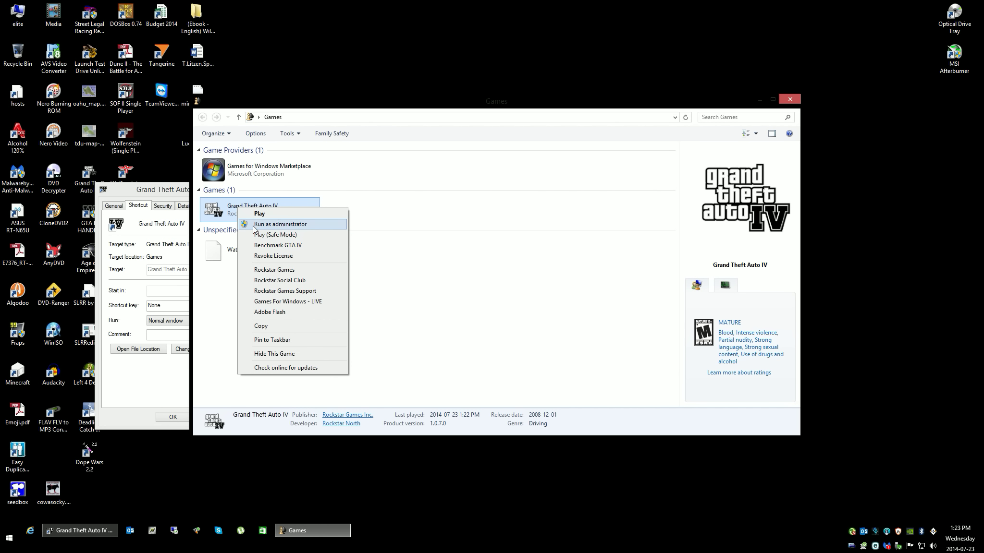
click(290, 384)
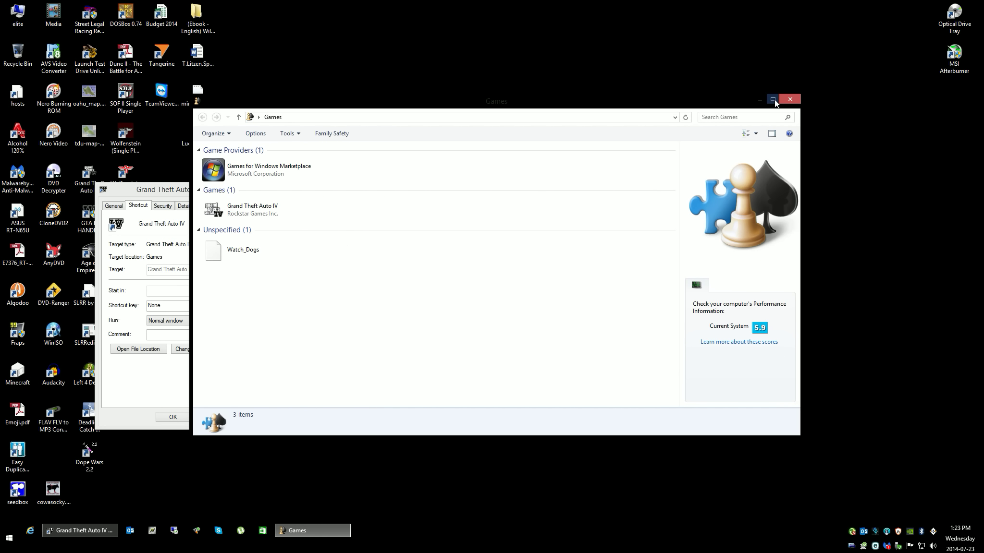
click(774, 100)
key(alt+F4)
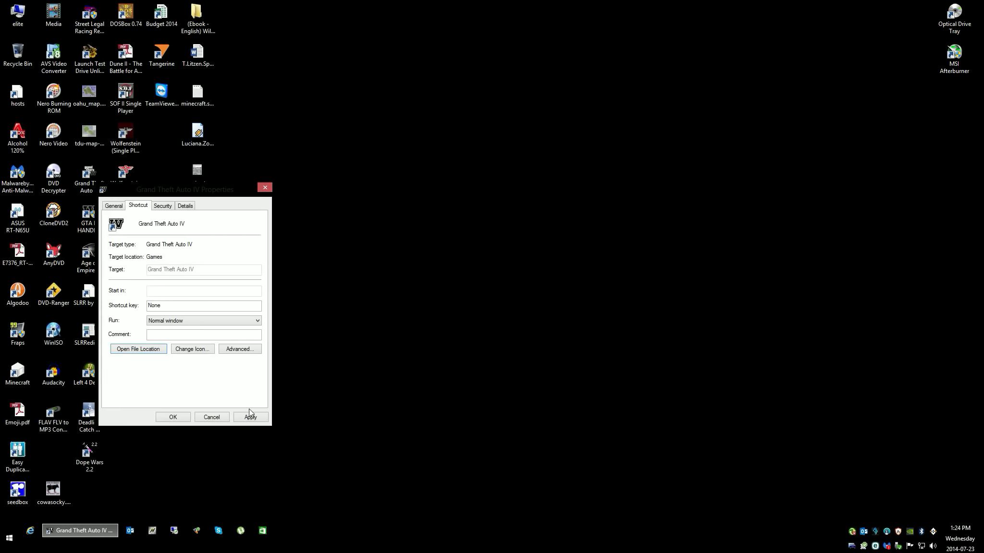
Close the shortcut's Properties dialog and dismiss the desktop shortcut's context menu
key(Escape)
right_click(90, 184)
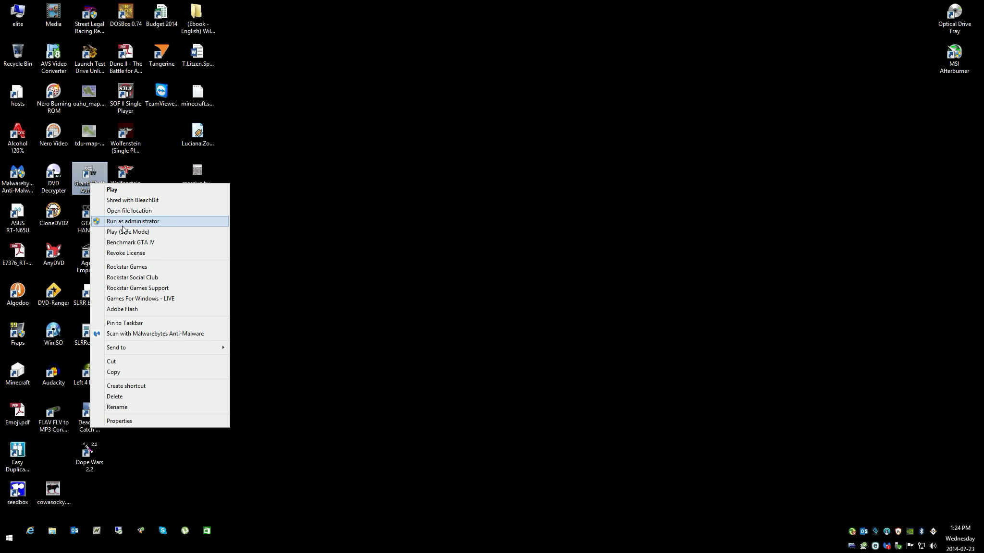
click(394, 330)
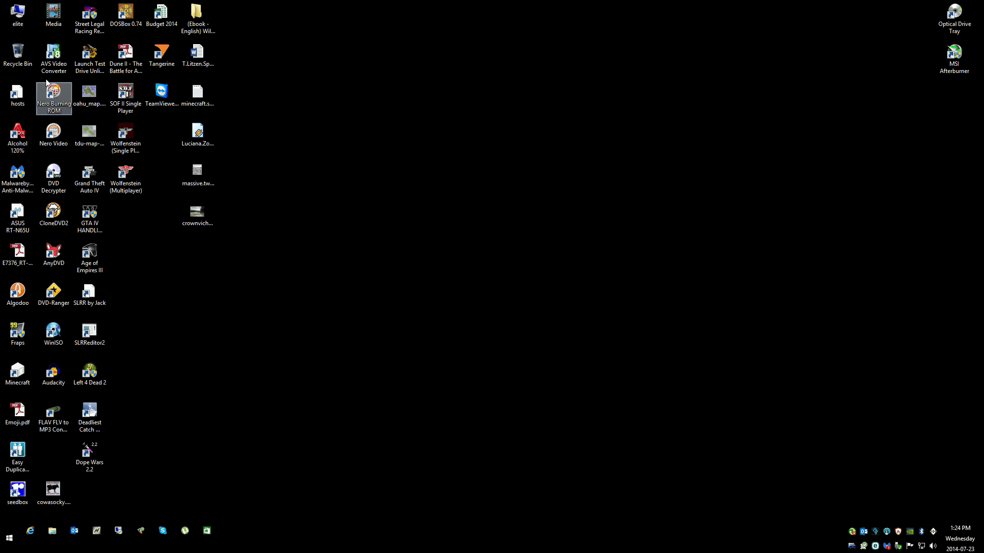
Browse Win8.1 (C:) › Program Files (x86) › Rockstar Games › Grand Theft Auto IV, maximised
double_click(17, 25)
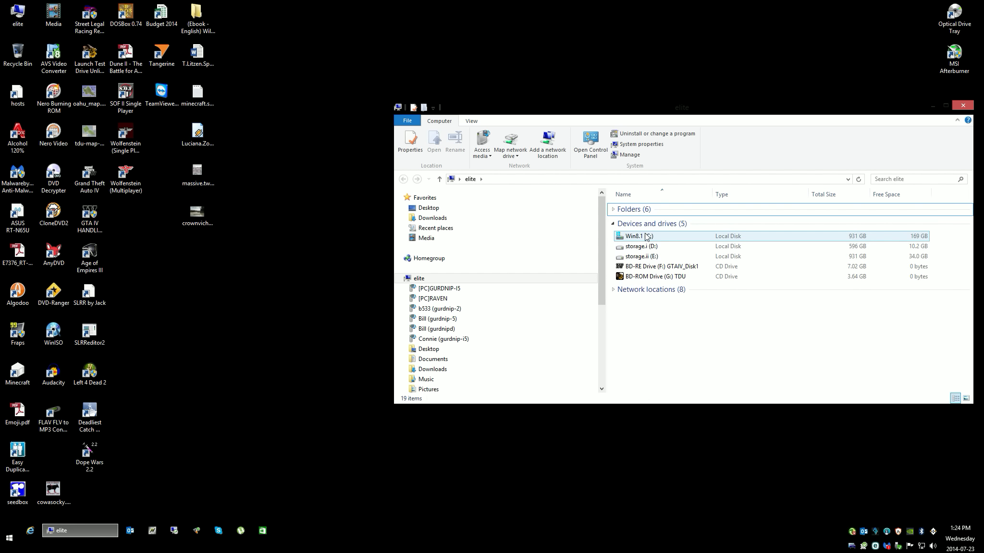
mouse_move(637, 236)
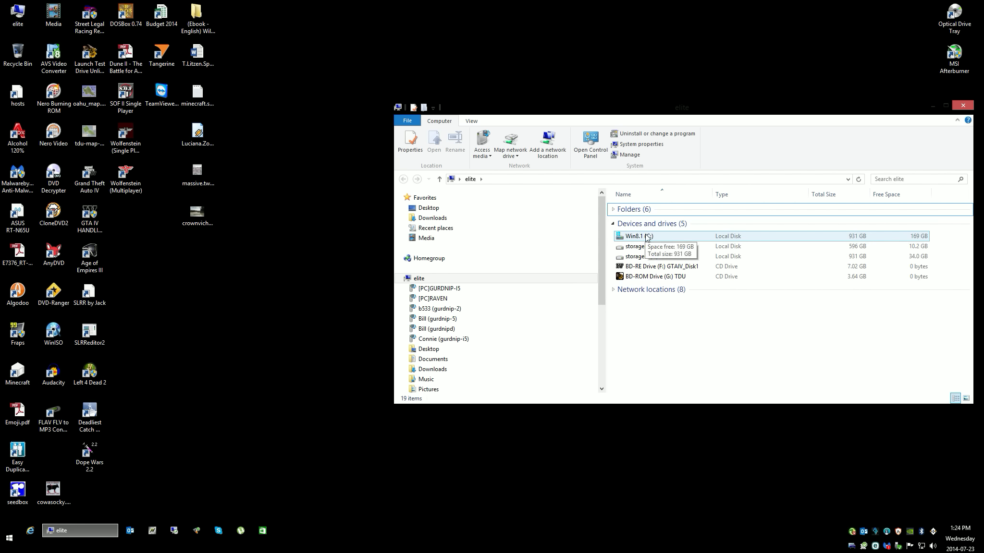
double_click(647, 236)
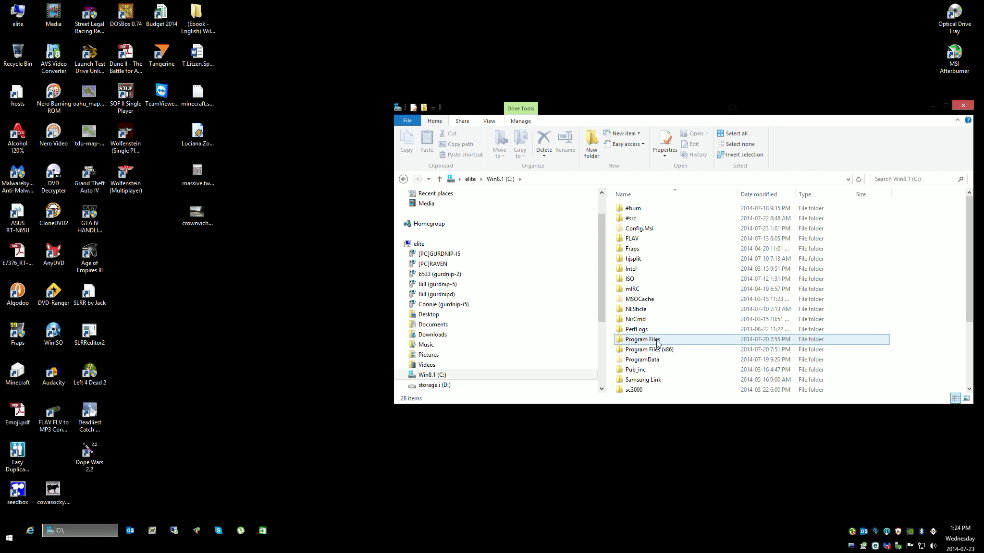
double_click(671, 350)
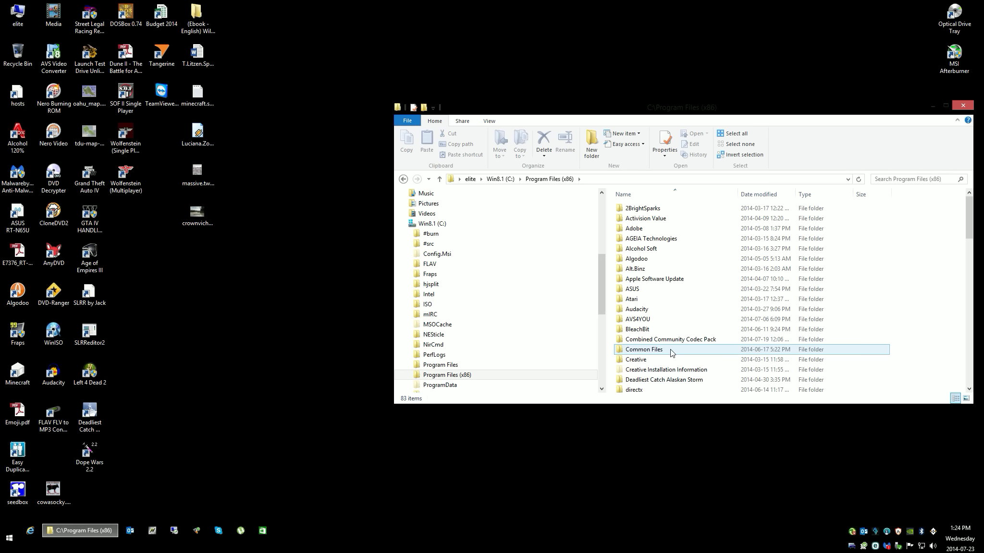
key(r)
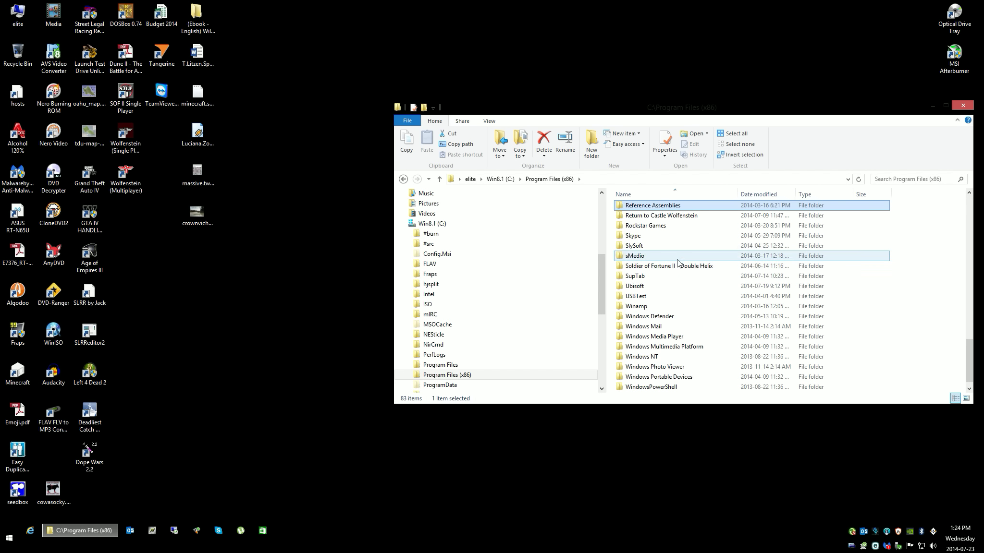
double_click(646, 226)
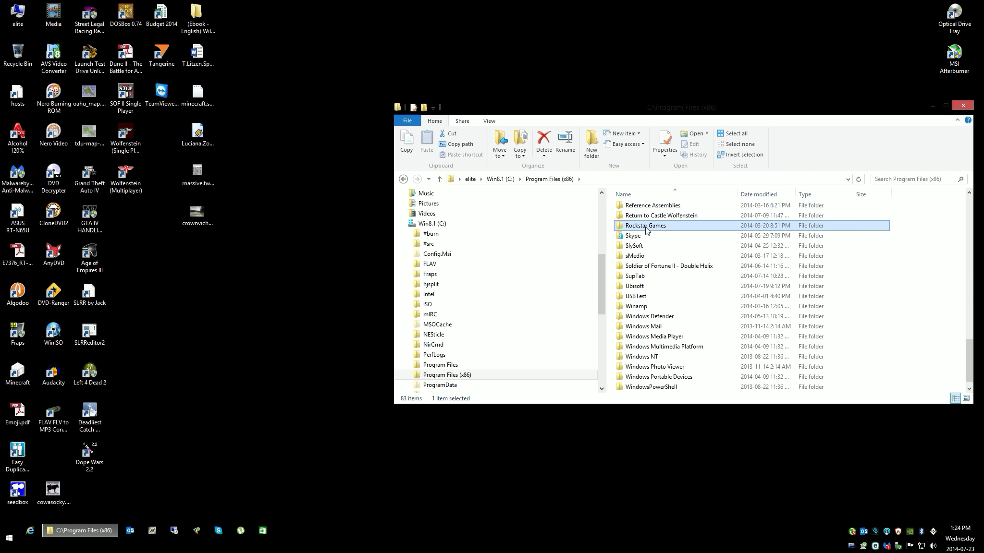
double_click(651, 210)
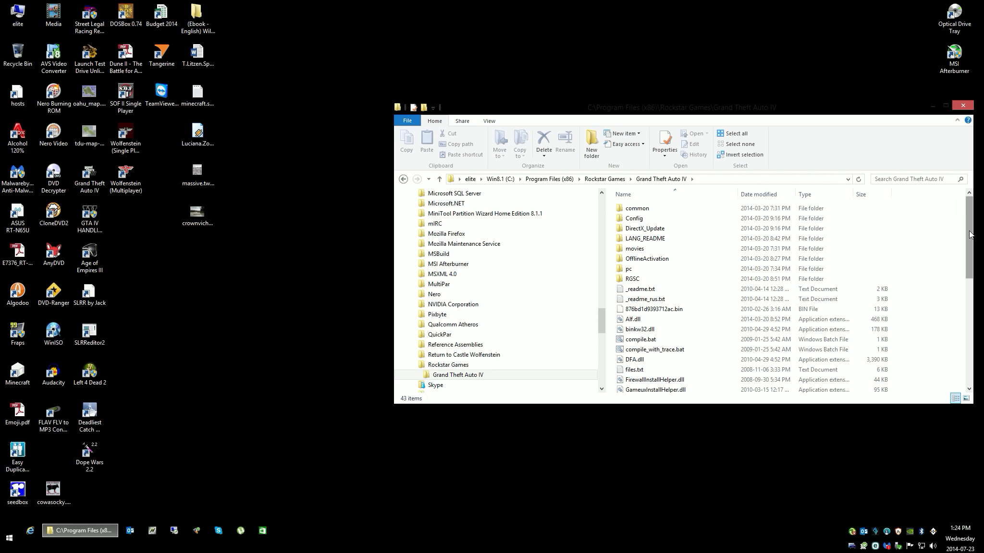
scroll(973, 228, down, 1)
click(945, 106)
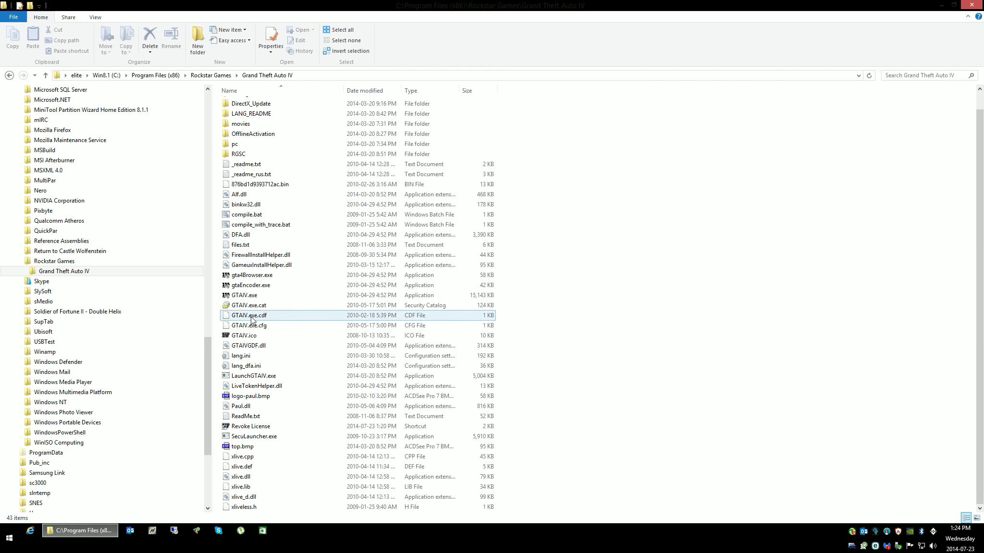
Right-drag LaunchGTAIV.exe onto the desktop to create a shortcut, then close the folder window
click(266, 378)
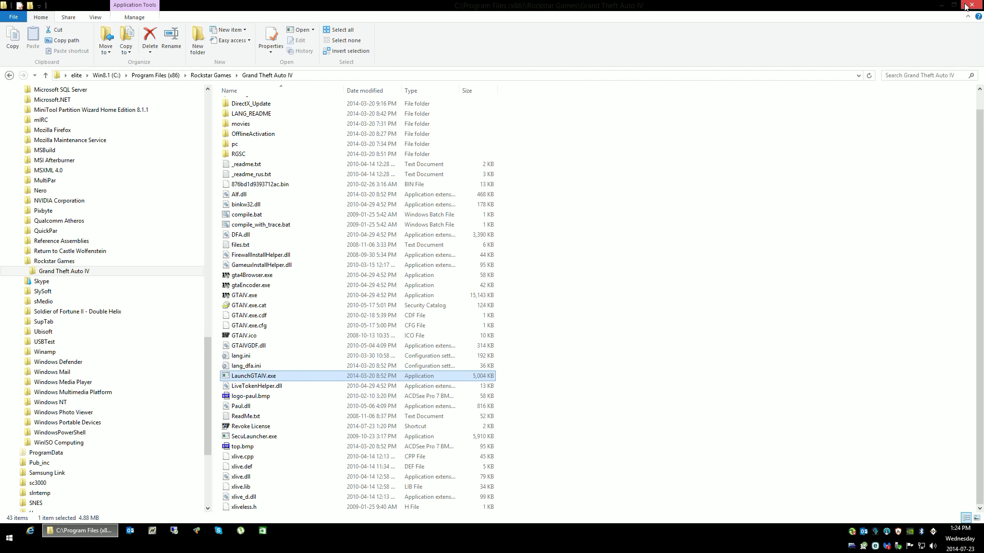
double_click(848, 7)
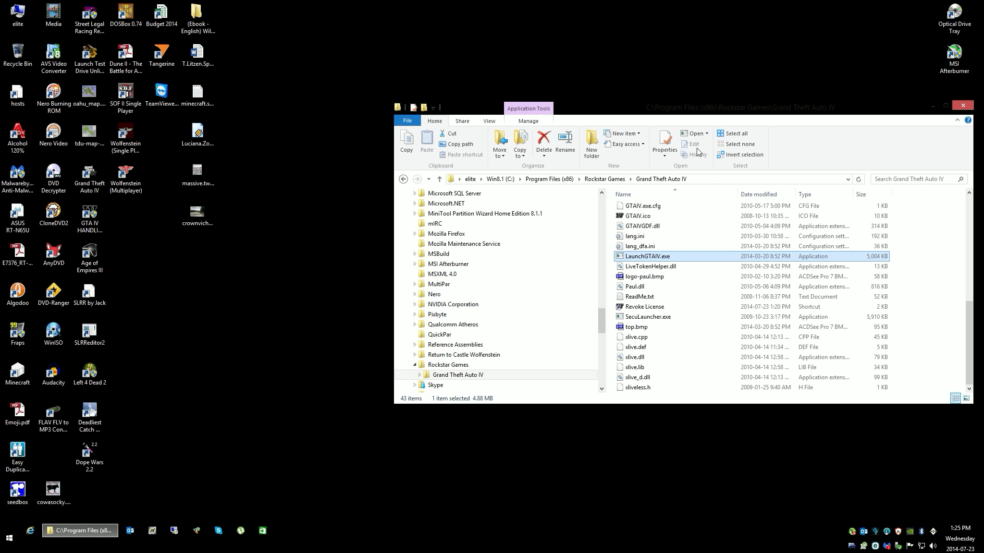
mouse_move(635, 102)
mouse_down()
mouse_move(628, 94)
mouse_move(622, 109)
mouse_up()
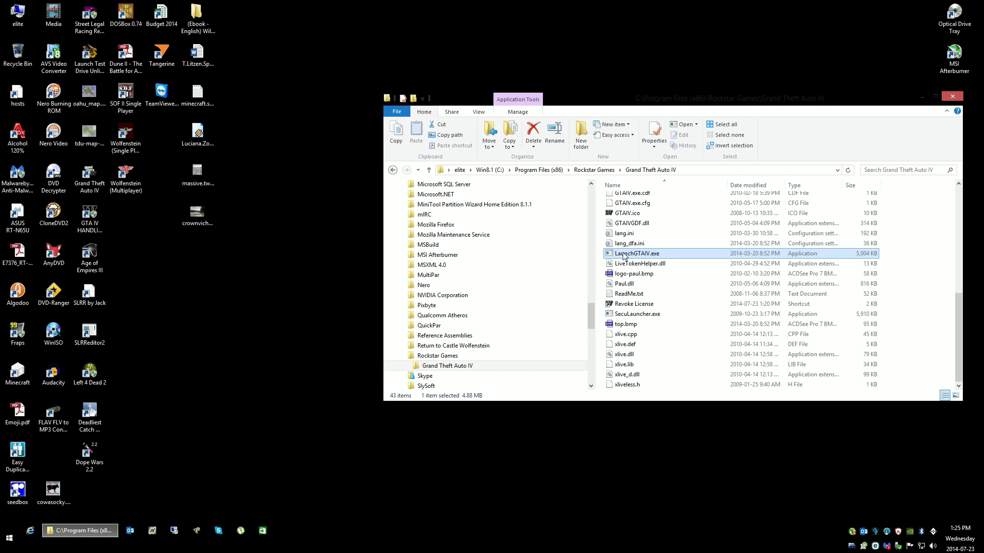
drag(624, 257, 193, 277)
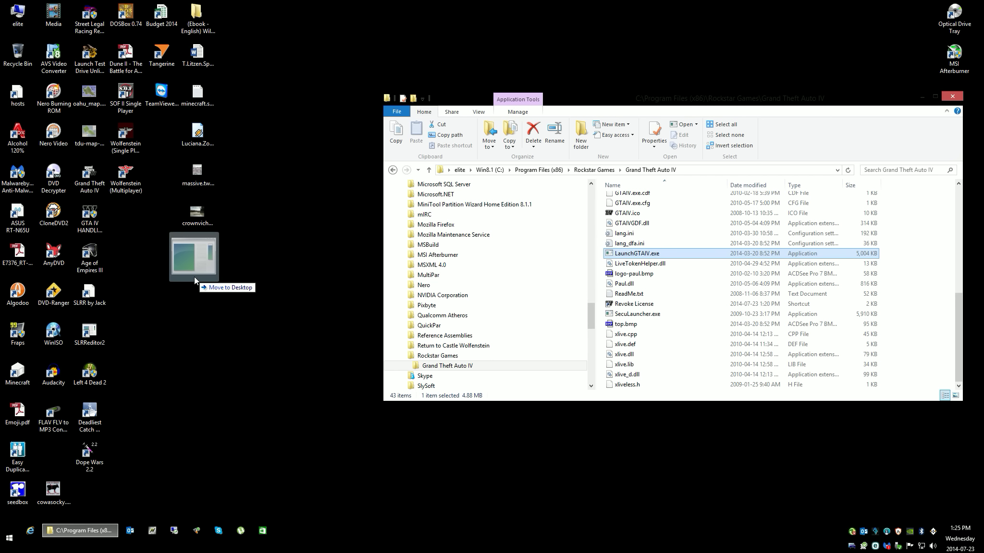
drag(194, 277, 194, 277)
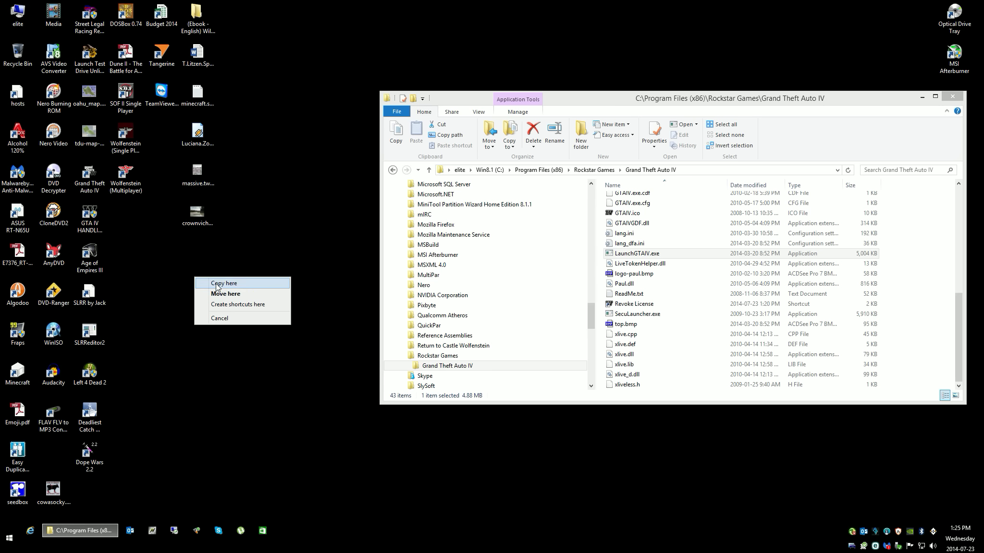
click(223, 304)
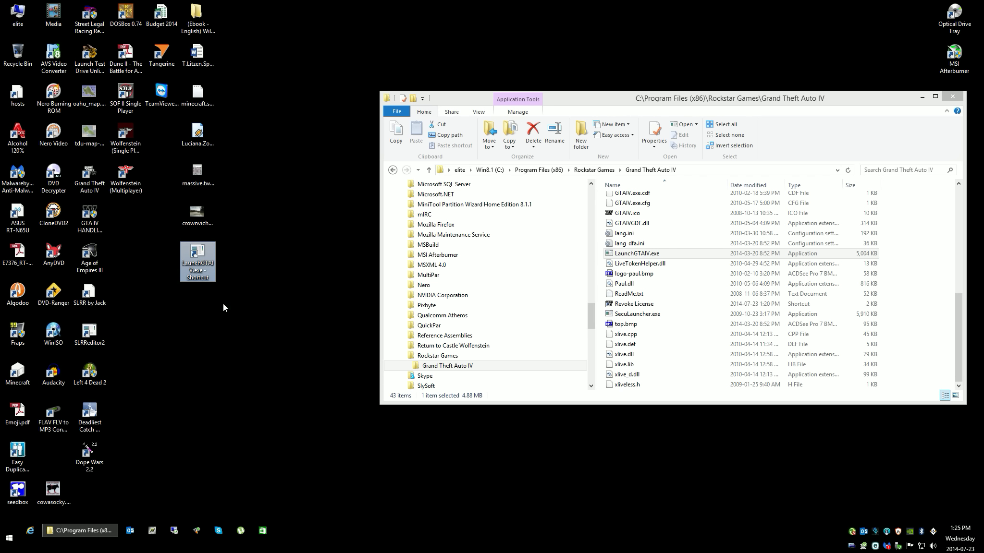
click(952, 97)
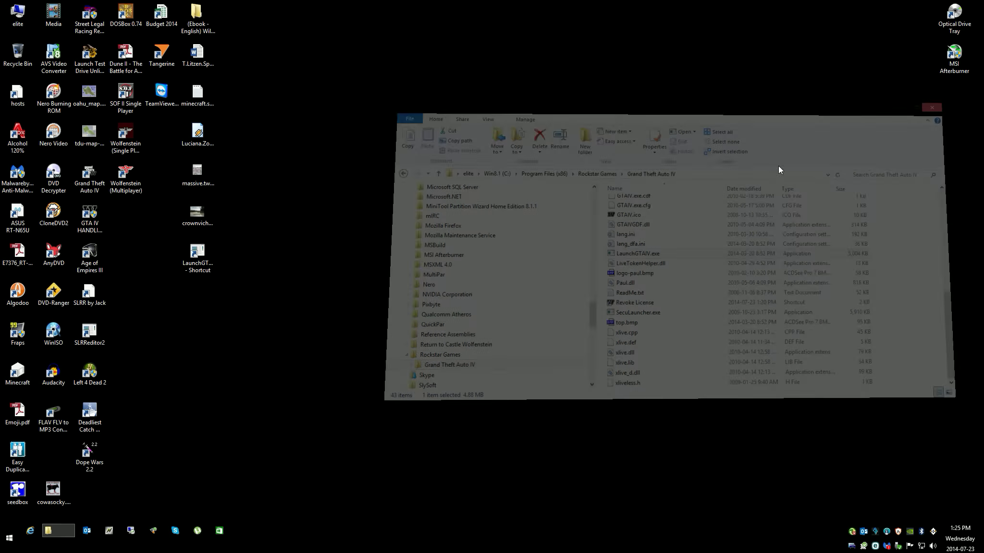
Tick Run as administrator in the LaunchGTAIV shortcut's Advanced properties and confirm
right_click(200, 251)
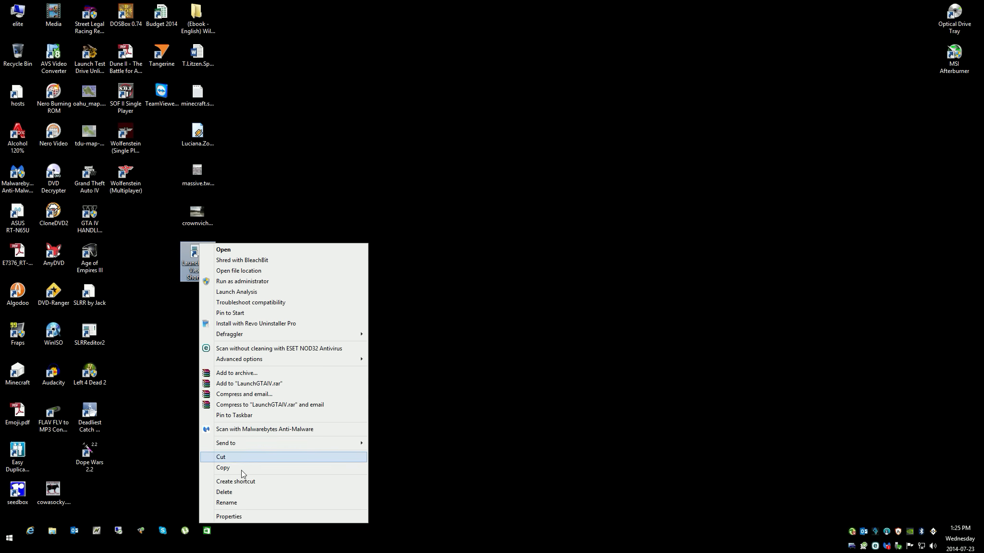
click(239, 516)
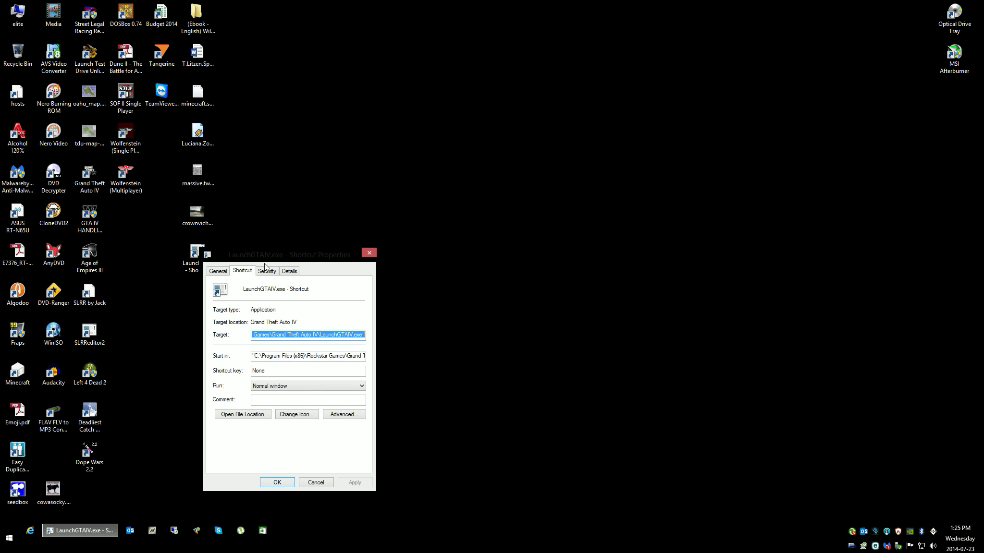
click(342, 415)
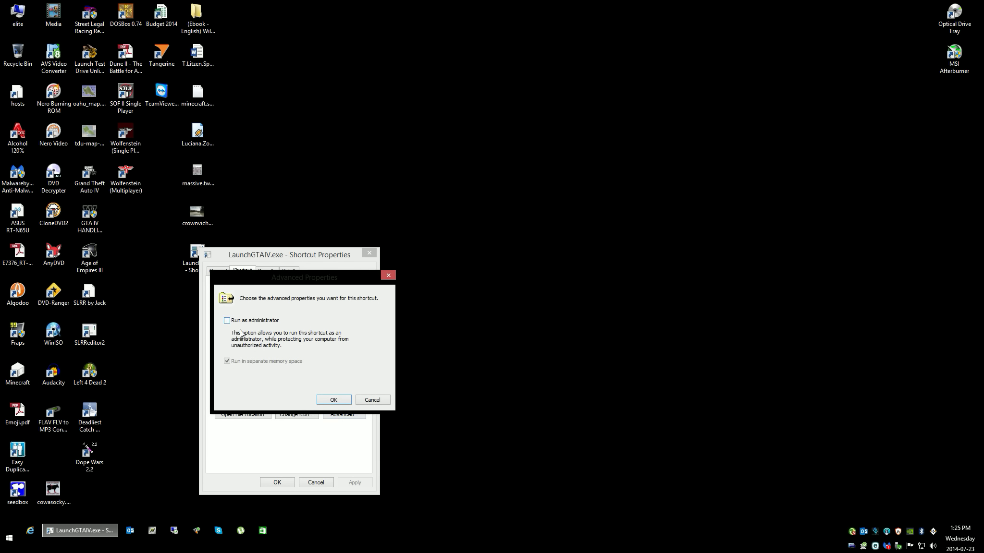
click(334, 401)
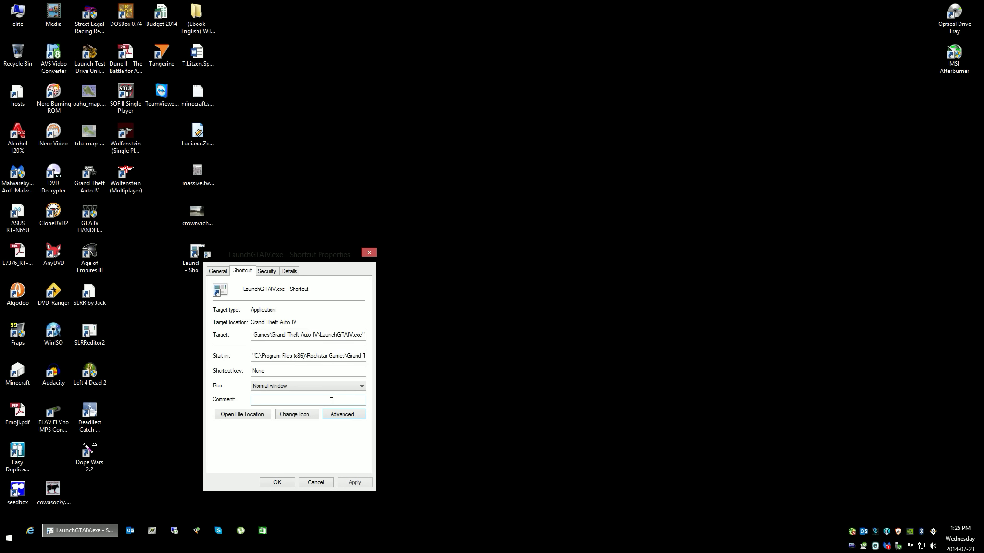
click(277, 483)
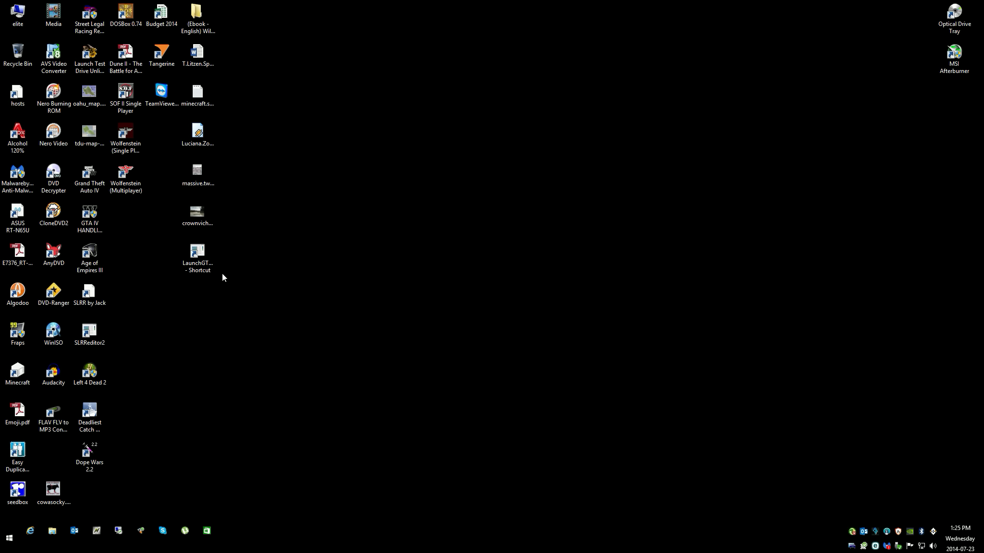
Recycle the old GTA IV shortcut and rename LaunchGTAIV to 'Grand Theft Auto IV'
drag(93, 183, 26, 64)
key(F2)
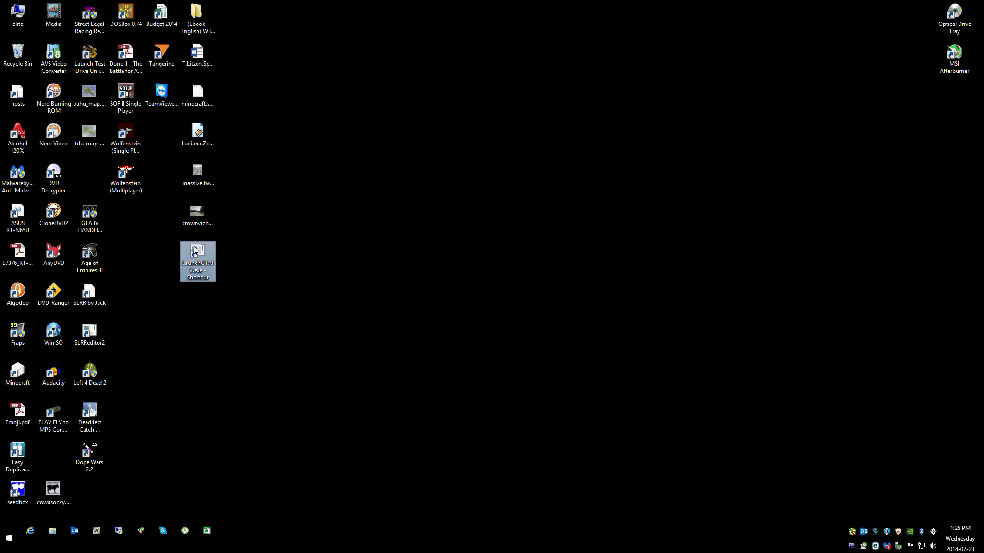
right_click(199, 275)
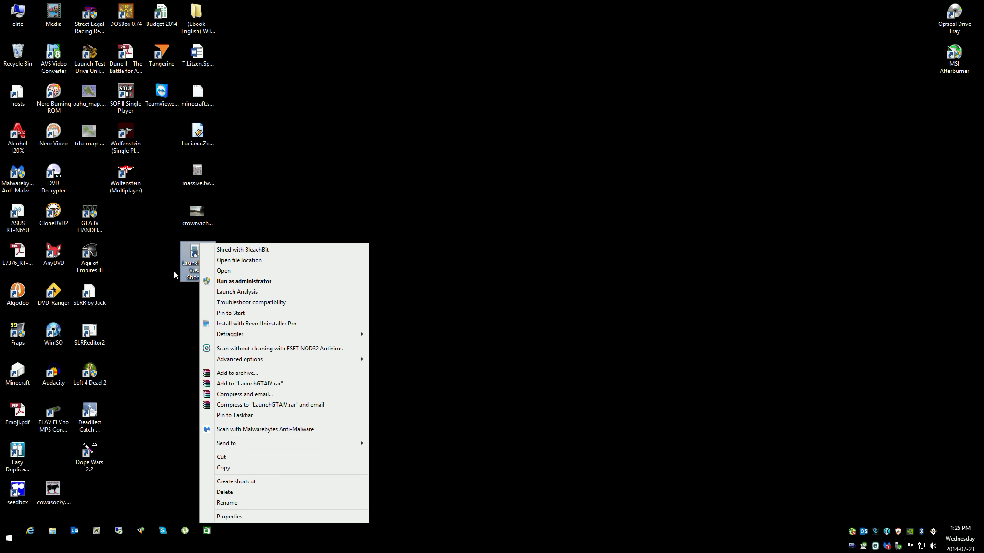
click(224, 502)
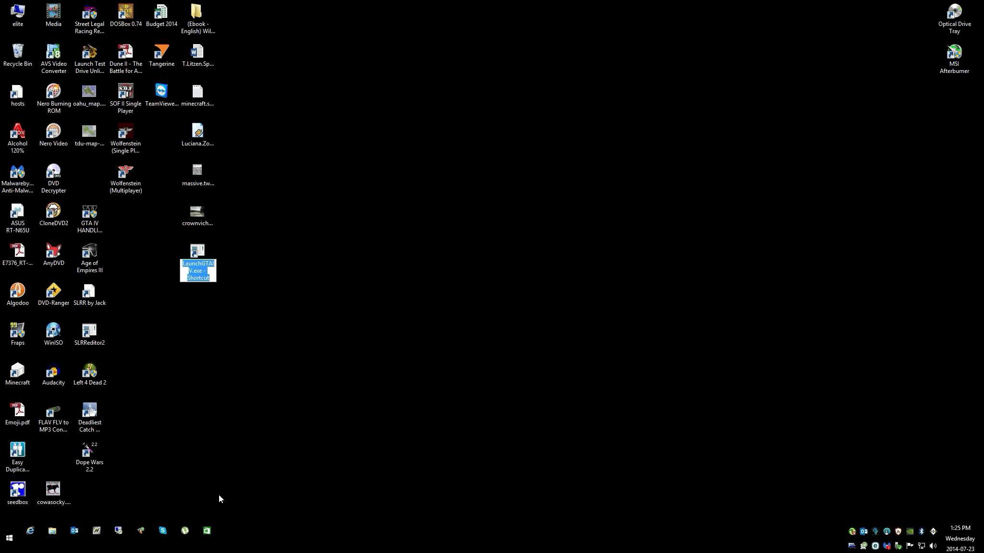
text(Grand The)
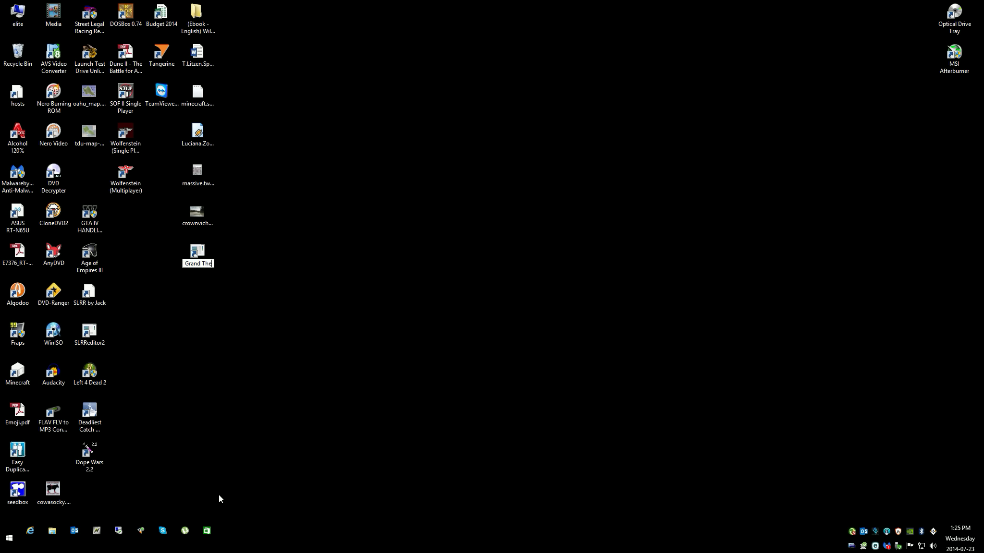
text(ft Auto IV)
key(Return)
right_click(209, 249)
Start changing the shortcut's icon, dismiss the no-icons warning, and browse to the computer's drives
click(220, 517)
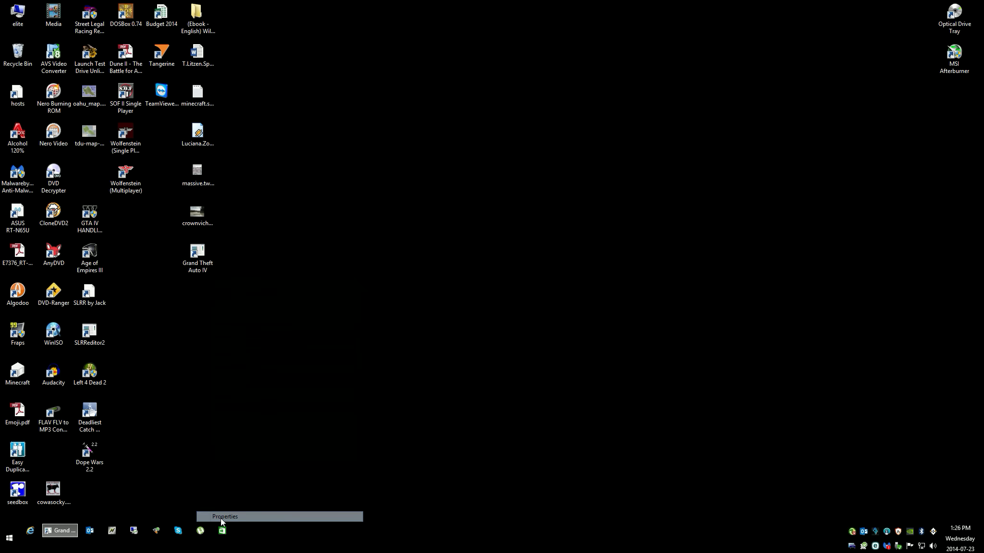
click(292, 417)
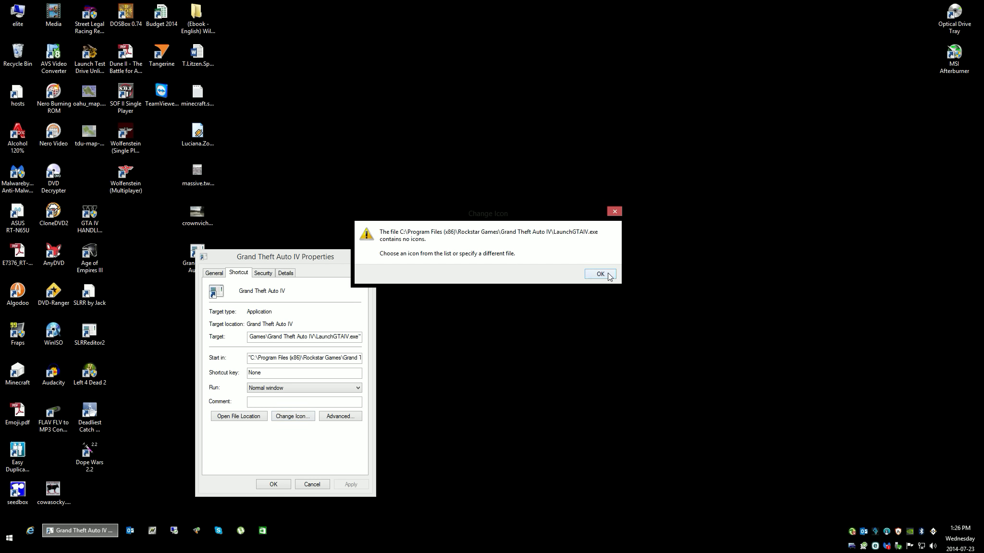
click(606, 275)
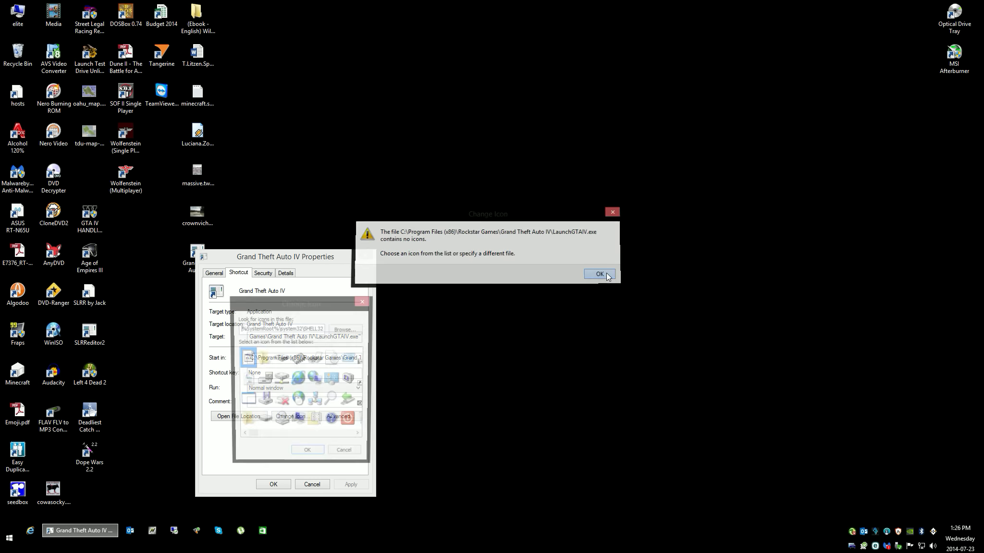
click(346, 329)
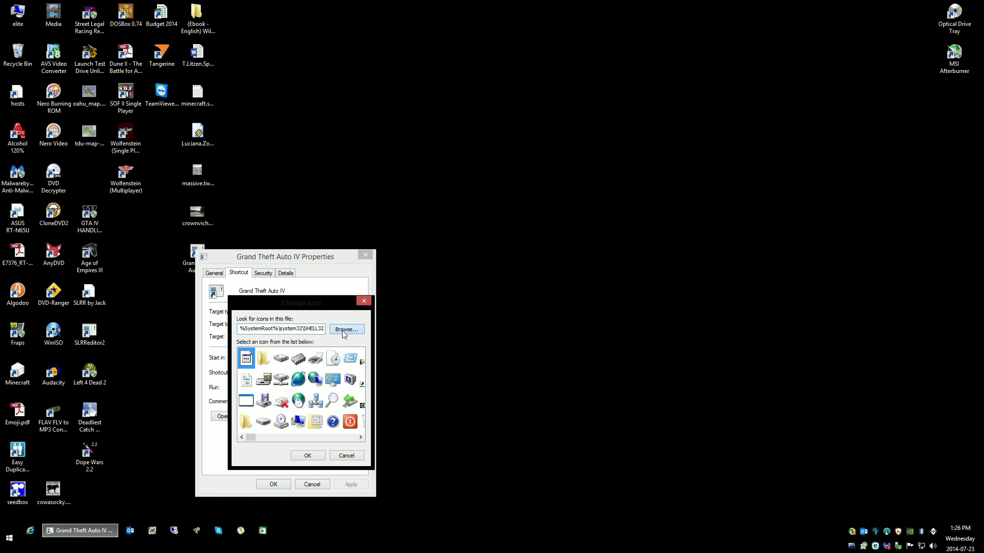
scroll(298, 370, up, 15)
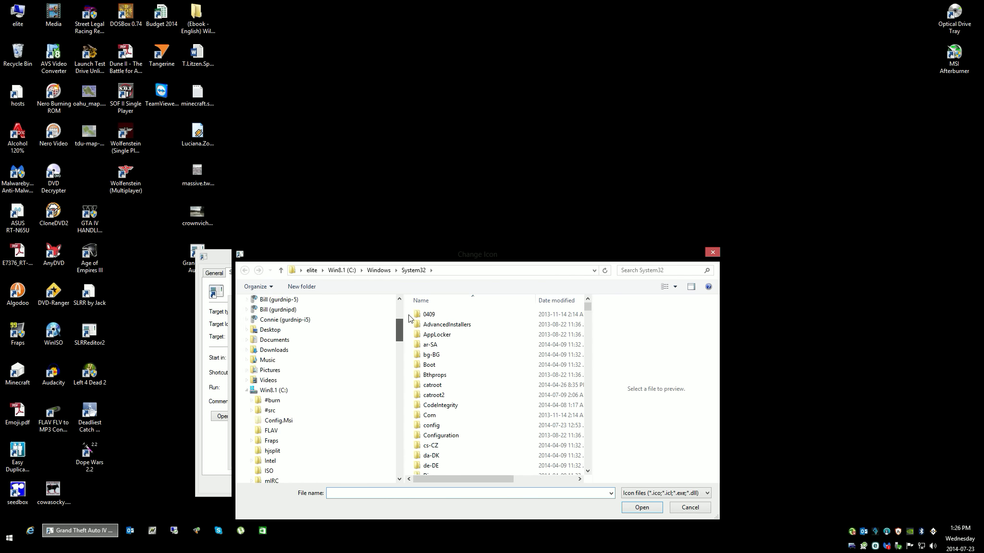
scroll(271, 394, up, 3)
click(242, 385)
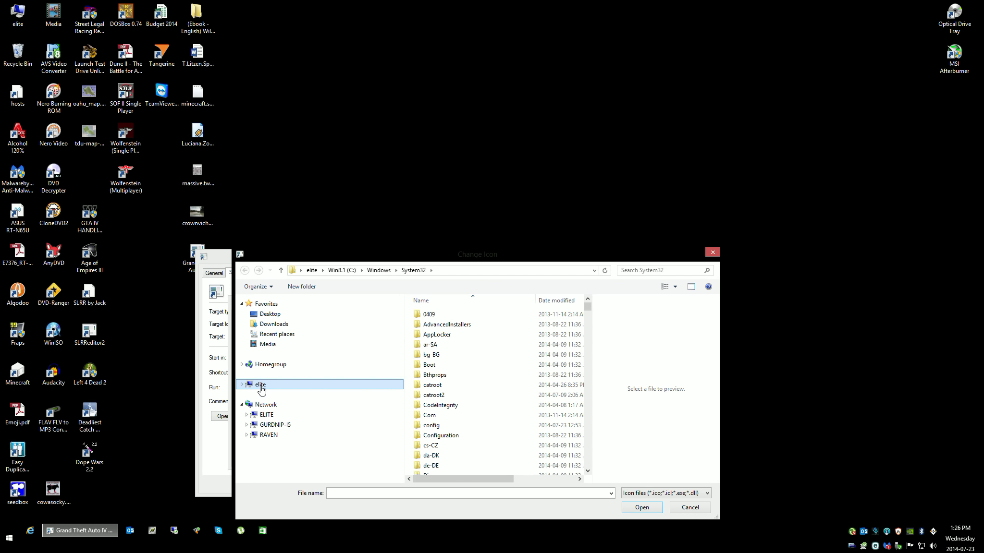
click(259, 387)
Pick the IV icon from Rockstar Games\Grand Theft Auto IV\GTAIV.exe and apply it
double_click(450, 338)
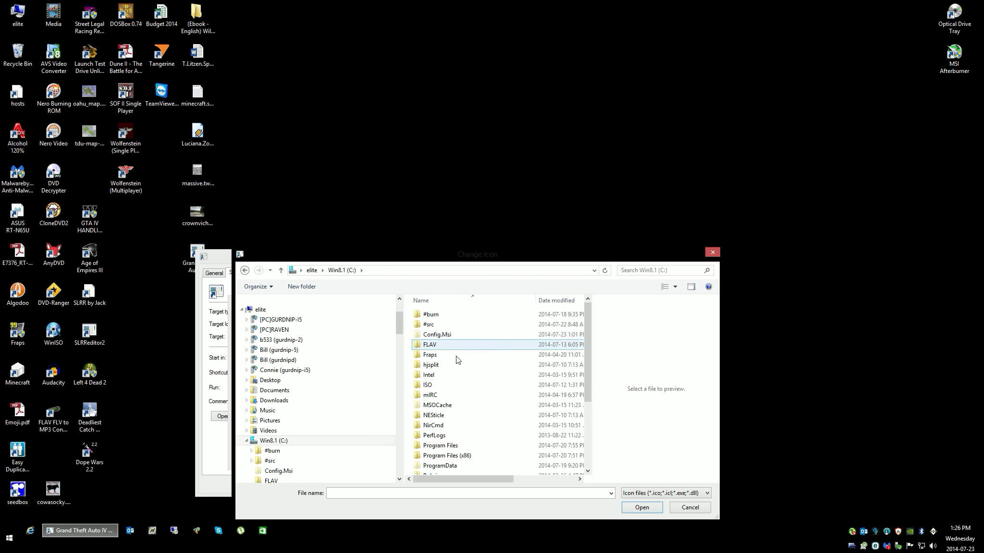
double_click(451, 441)
scroll(460, 452, down, 20)
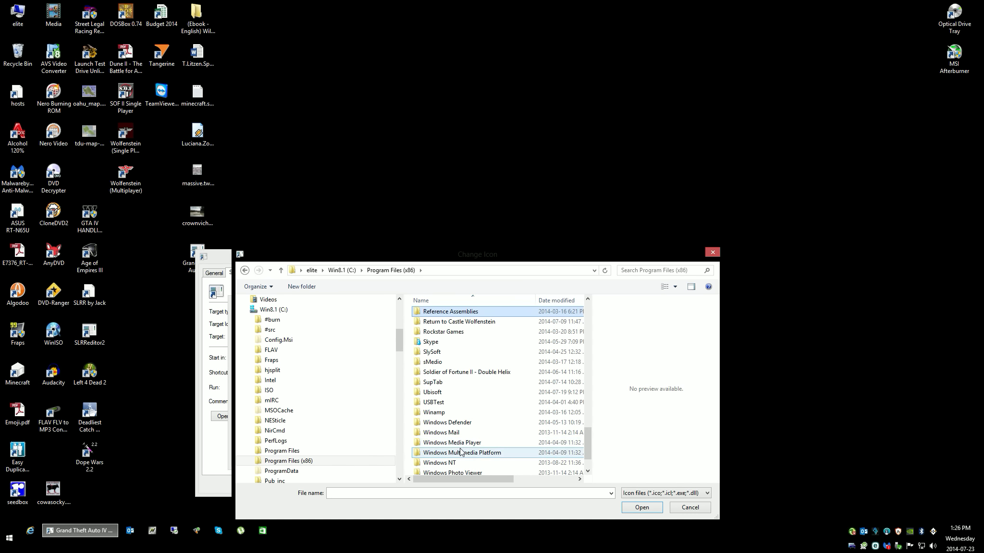
double_click(439, 337)
double_click(440, 315)
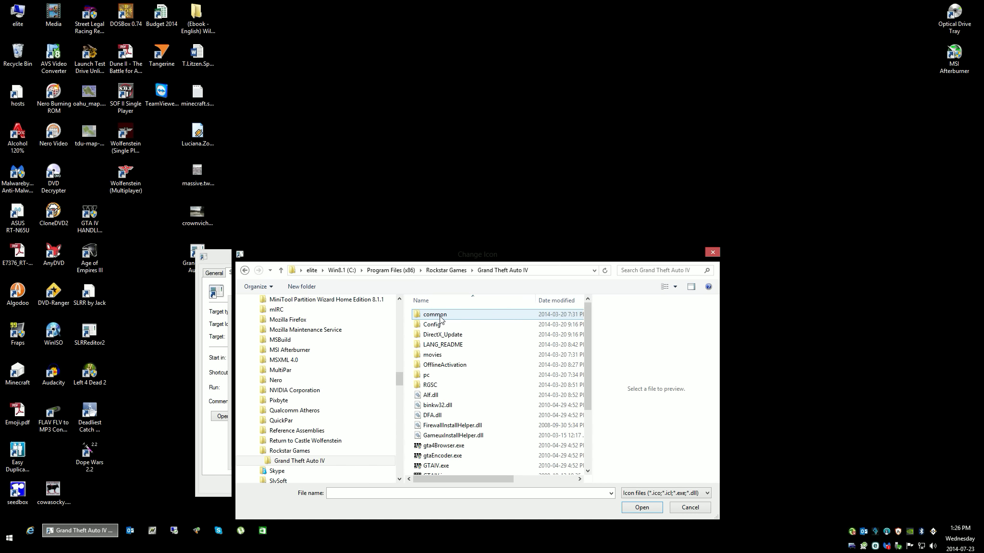
scroll(435, 380, down, 3)
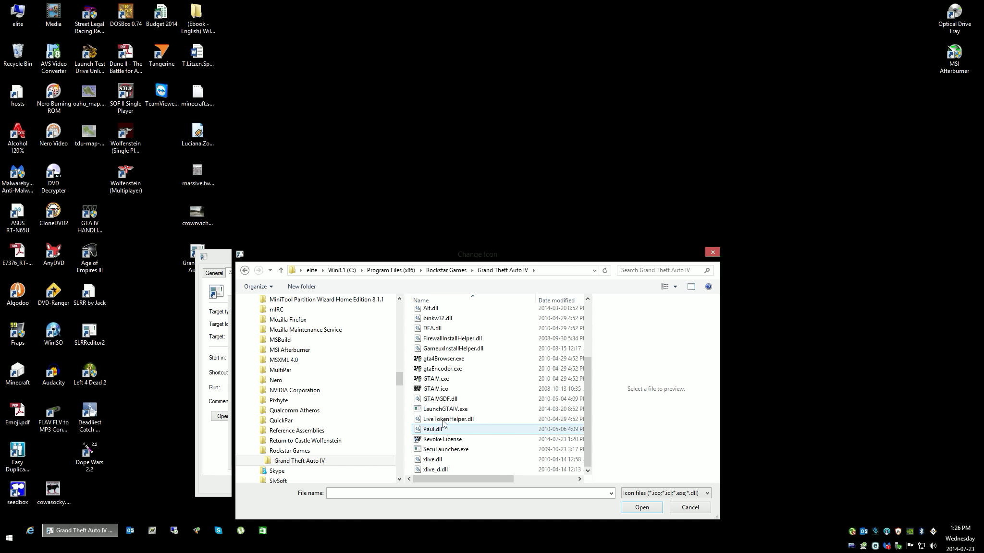
double_click(437, 379)
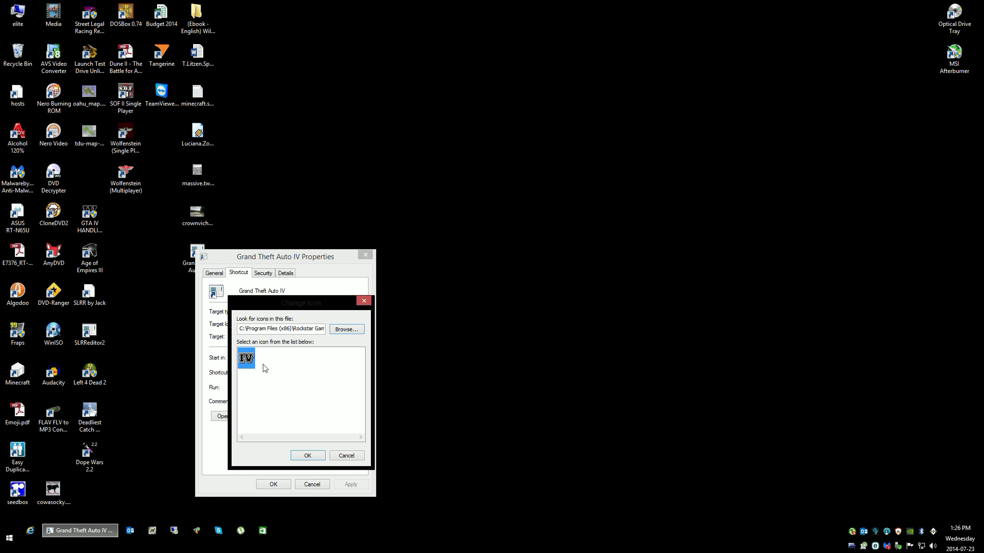
click(304, 453)
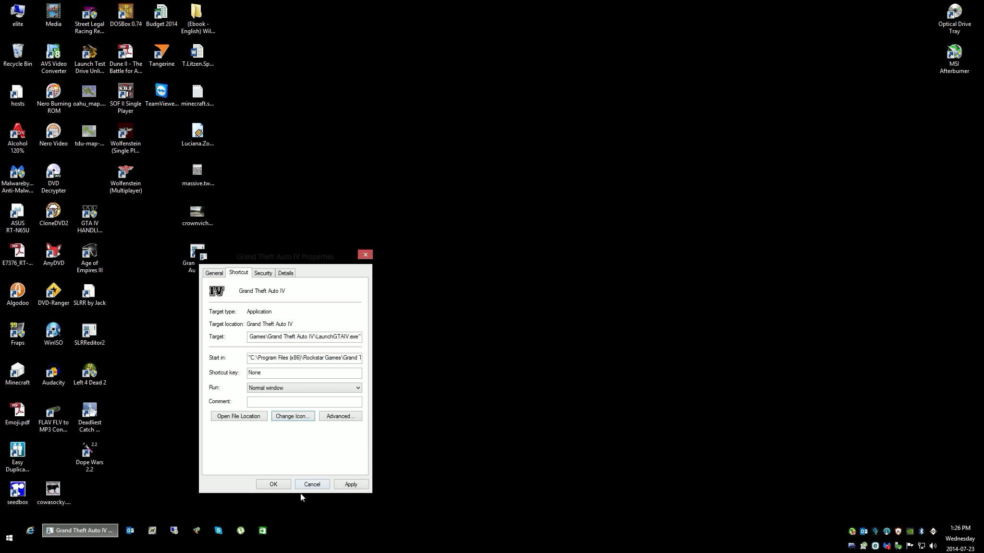
click(351, 485)
Close Properties, place the shortcut beside DVD Decrypter, and launch it past the Social Club login
click(195, 252)
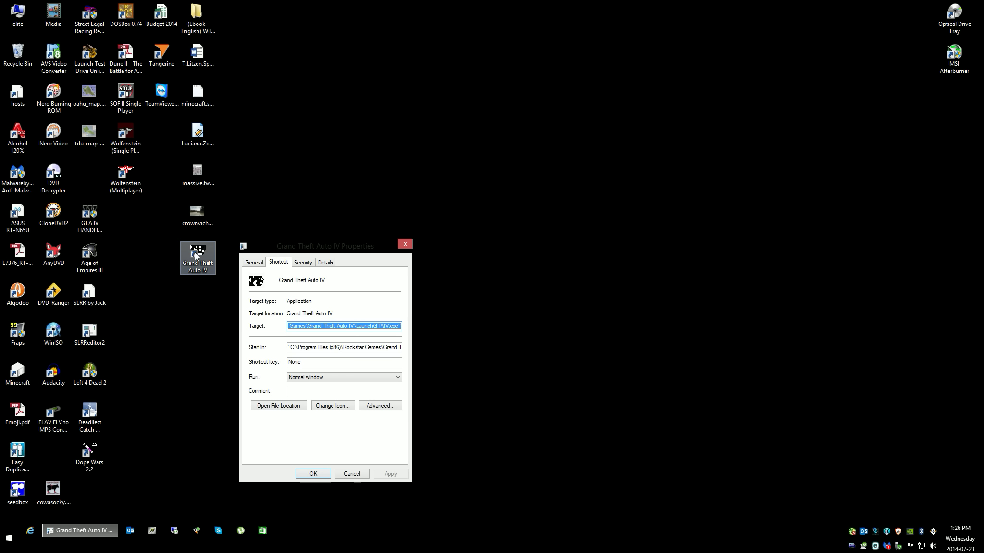
click(307, 474)
drag(206, 256, 99, 171)
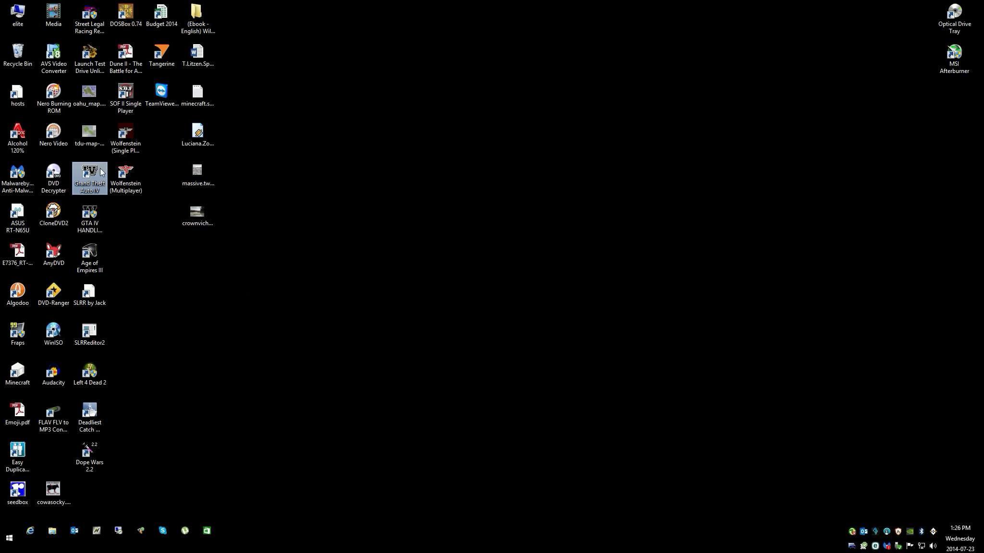
click(367, 287)
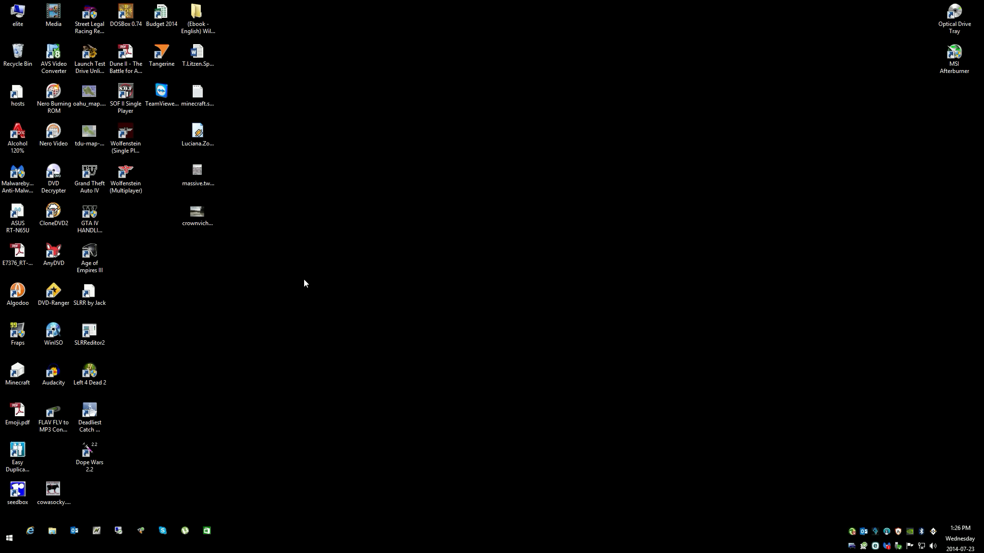
click(91, 178)
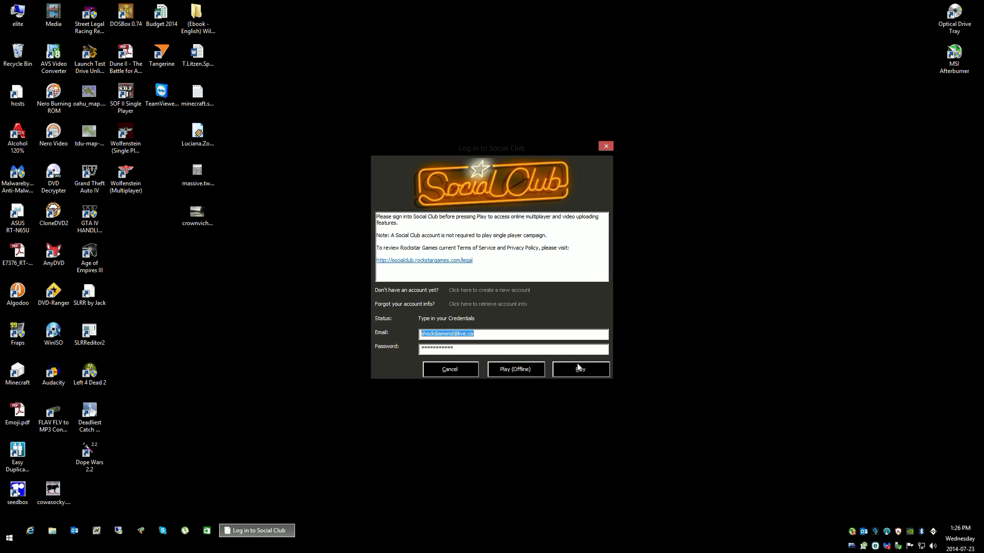
click(585, 370)
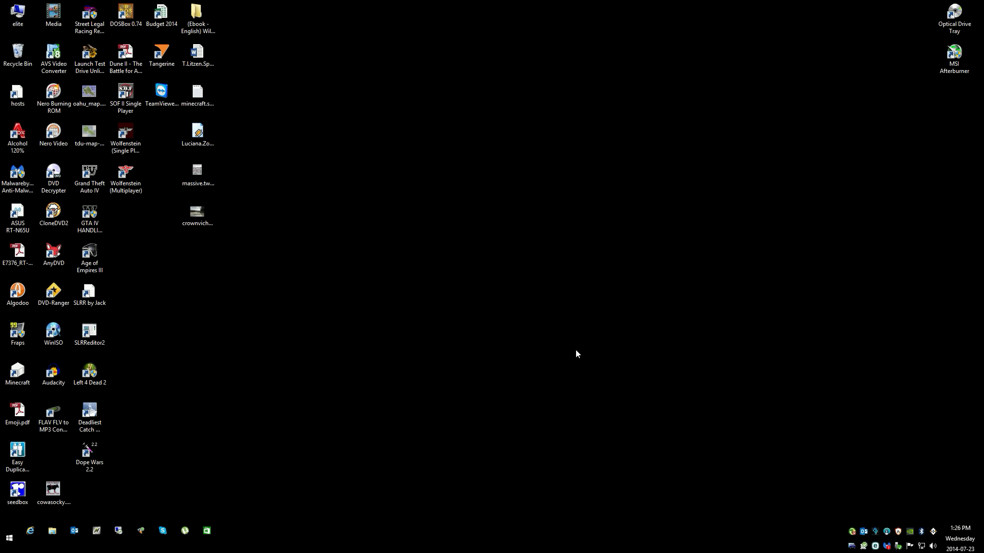